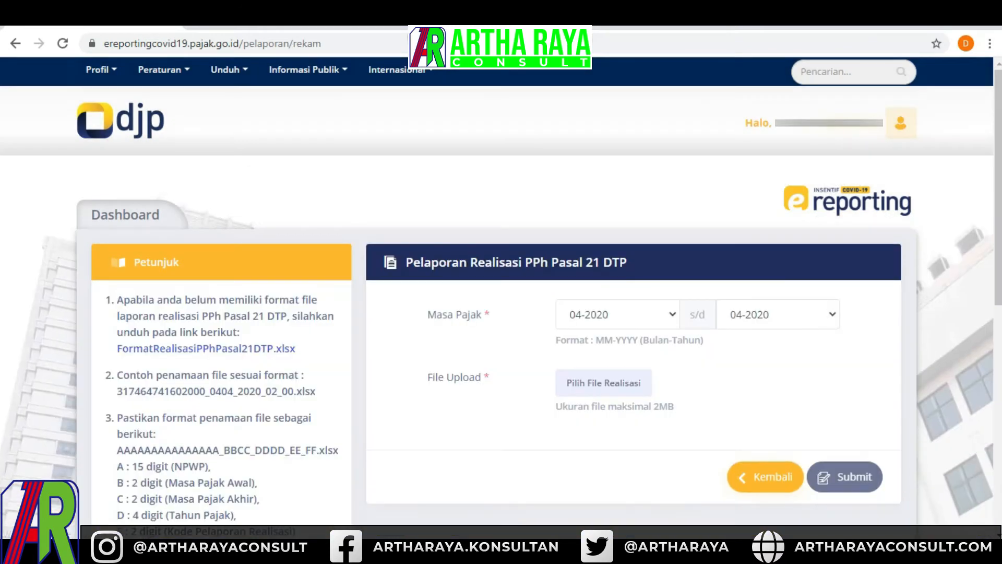
- Download the FormatRealisasiPPhPasal21DTP.xlsx template from the realization reporting instructions
scroll(501, 308, down, 2)
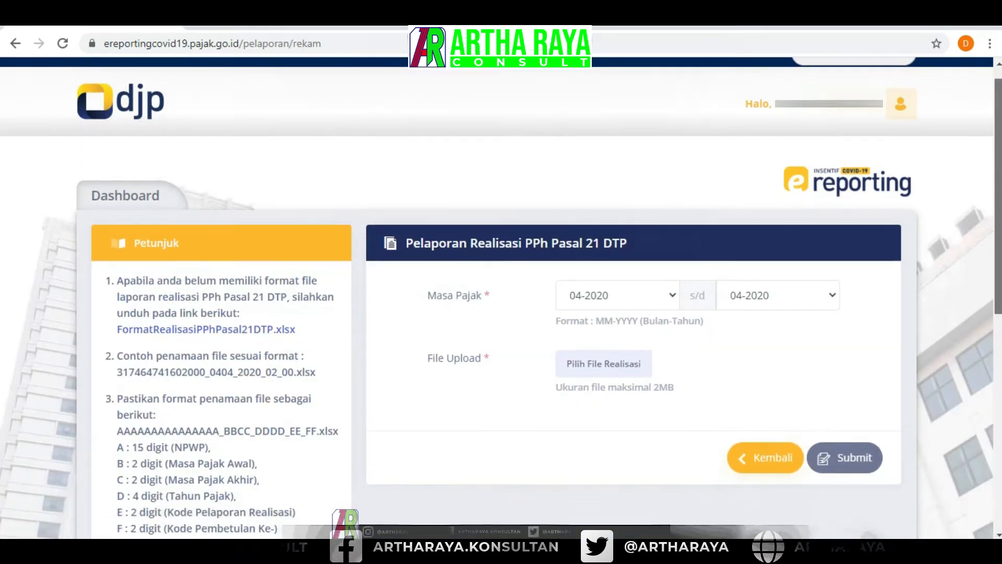
scroll(501, 308, down, 1)
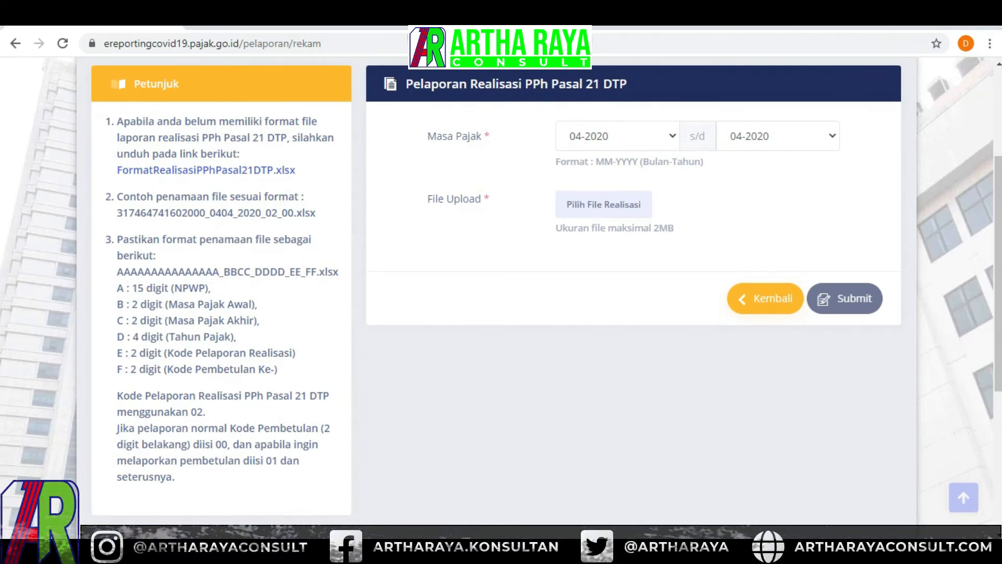
click(286, 171)
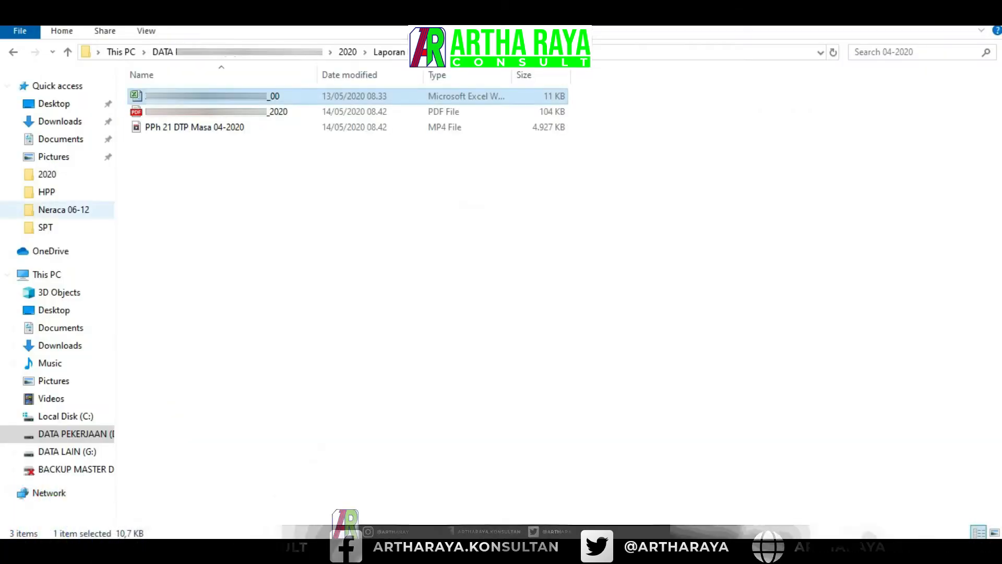
- Open the downloaded FormatRealisasiPPhPasal21DTP workbook from the Downloads folder
click(60, 121)
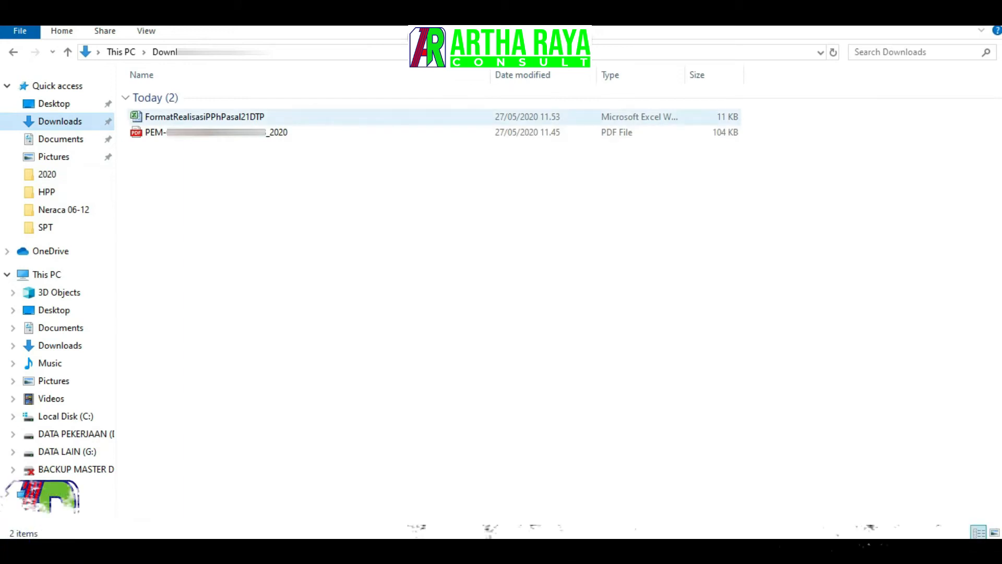
click(204, 117)
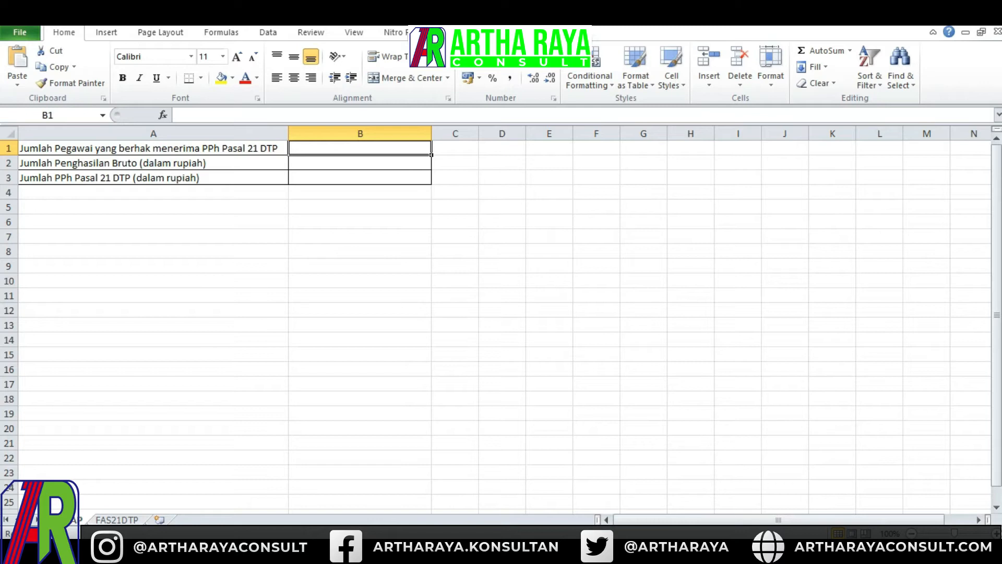
- On the REKAP sheet, enter 2 eligible employees and gross income of 21161221
click(336, 114)
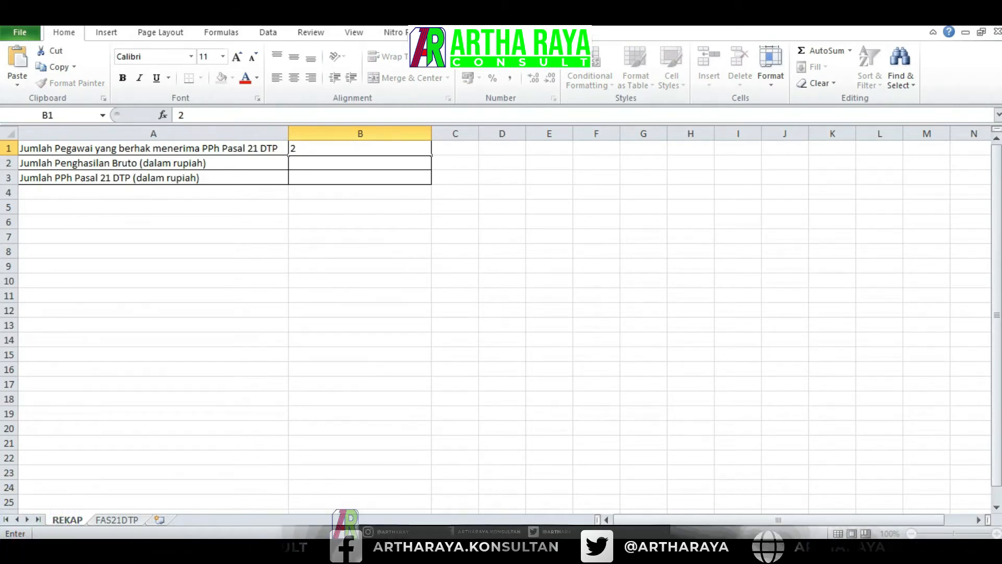
key(Return)
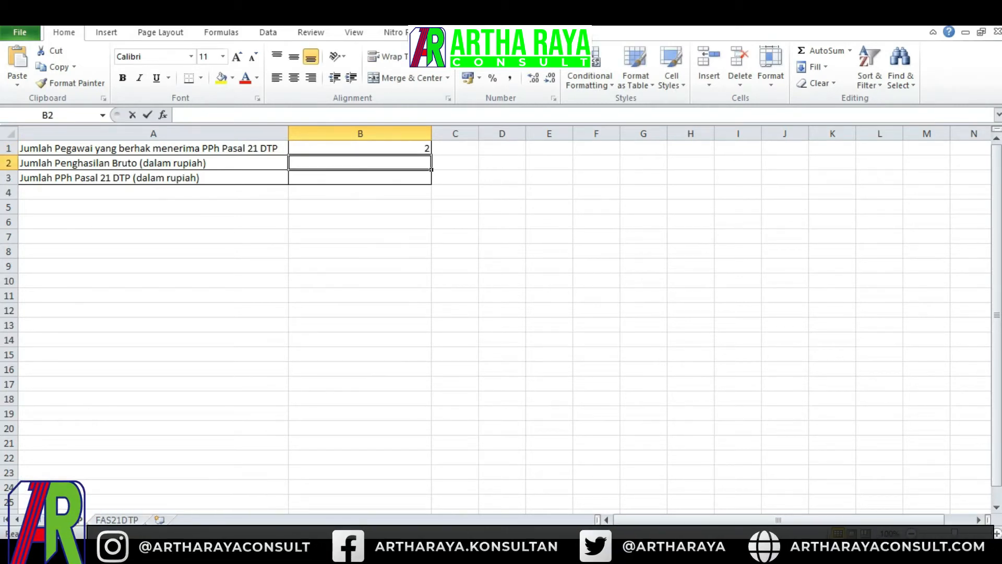
text(21161221)
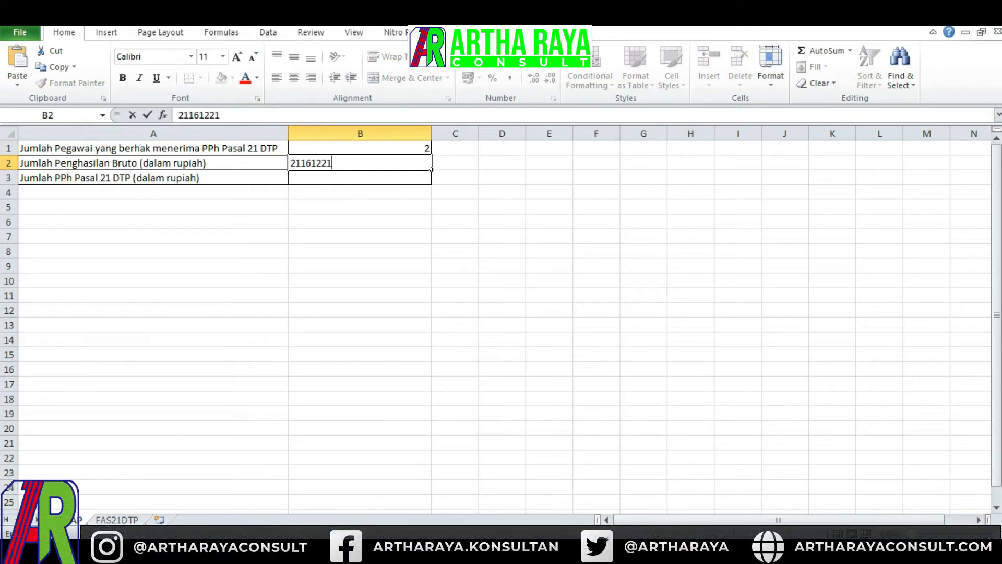
key(Tab)
key(Left)
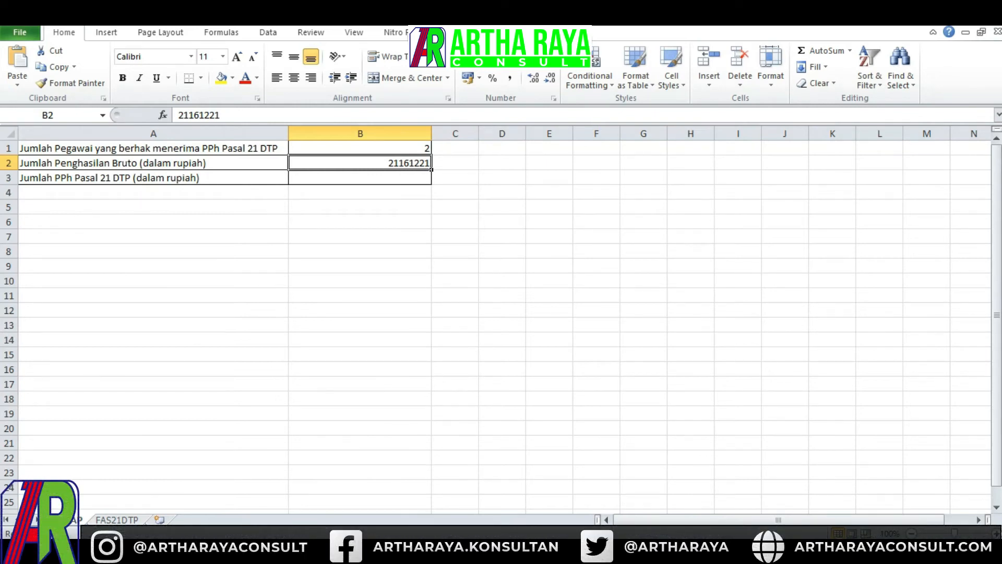
- Enter 100507 as the total PPh Pasal 21 DTP and move to the FAS21DTP sheet
click(360, 177)
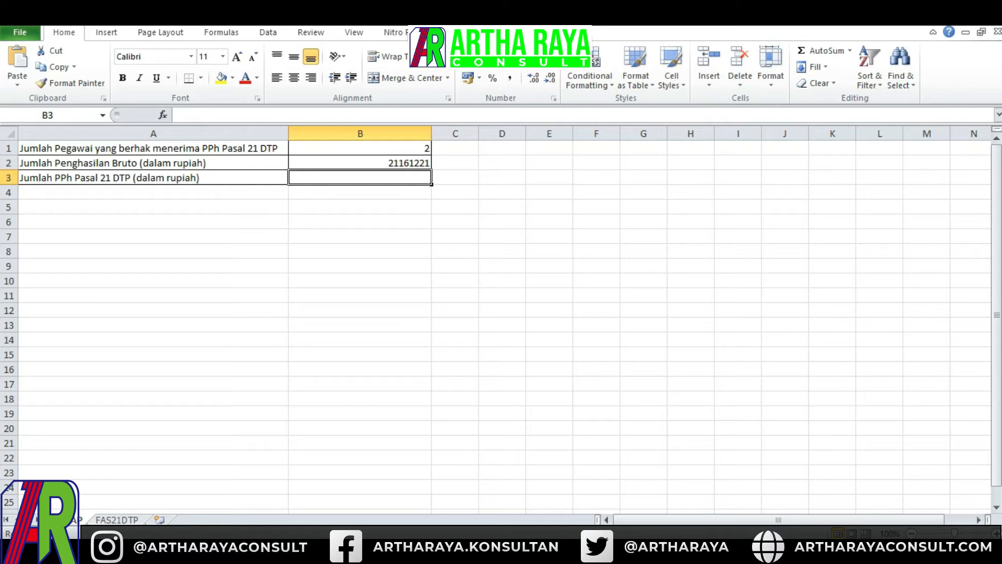
text(10057)
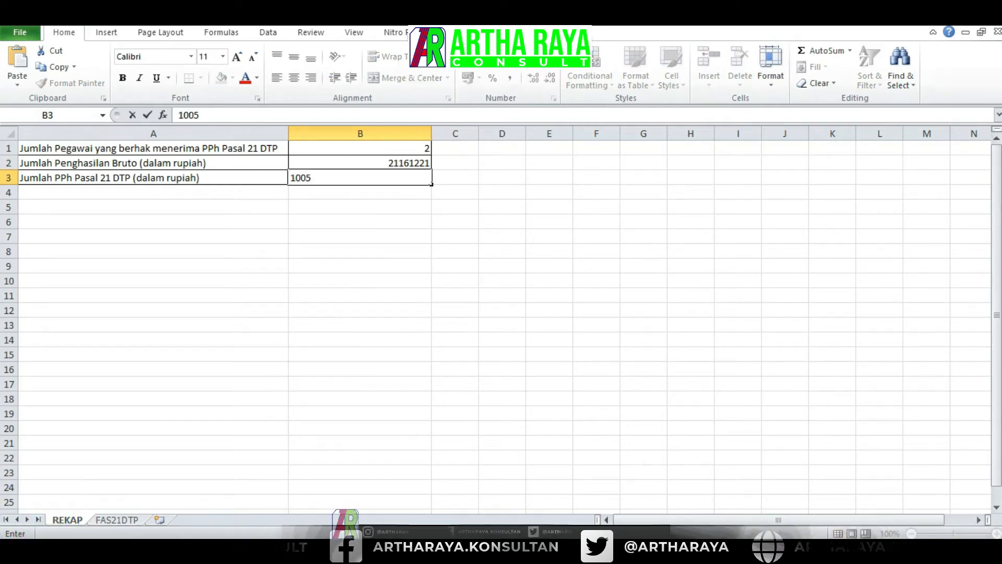
text(07)
key(Tab)
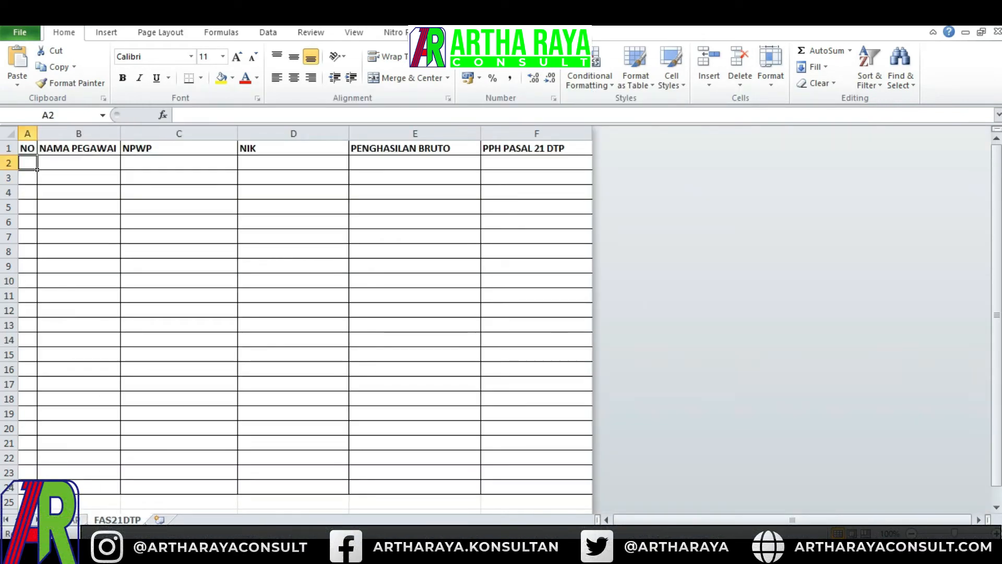
- Number the first two rows 1 and 2 and enter each employee's name under NAMA PEGAWAI
key(Return)
text(2)
click(118, 167)
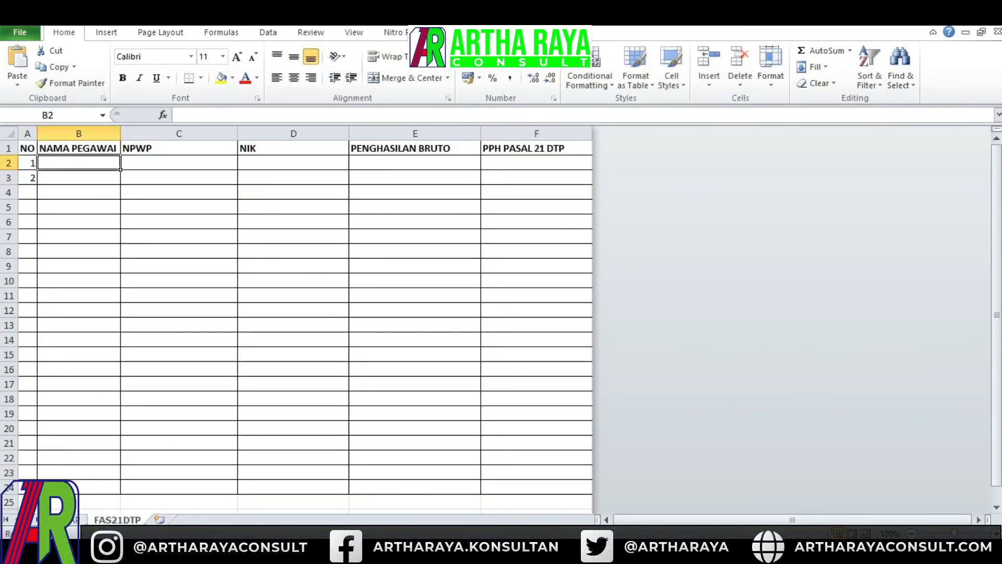
text(...)
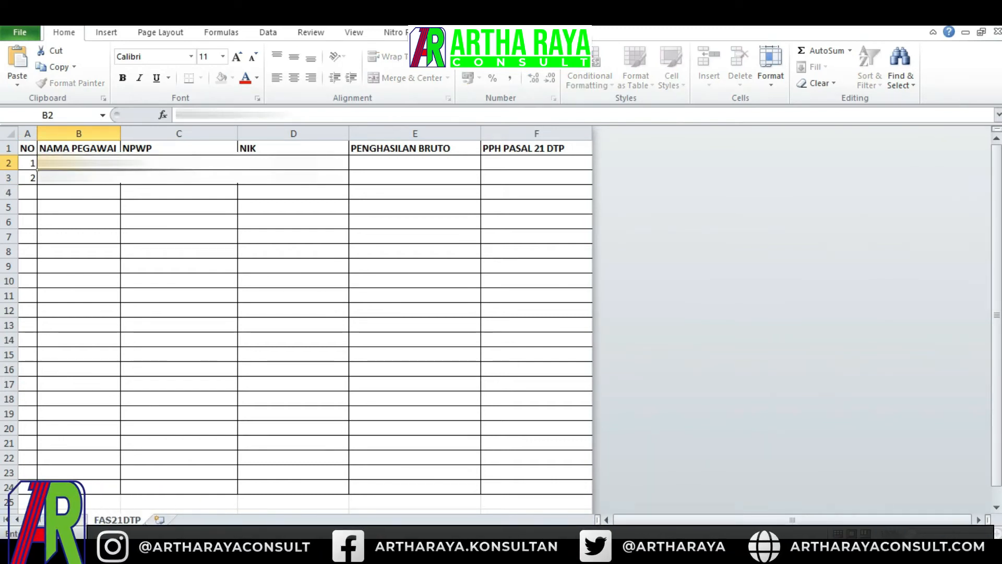
key(Return)
text(...)
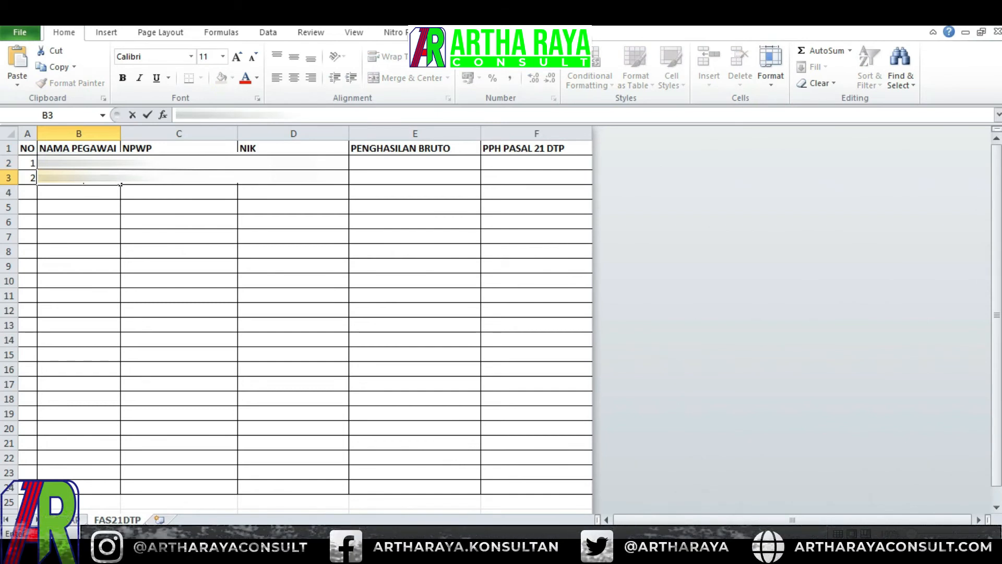
key(Tab)
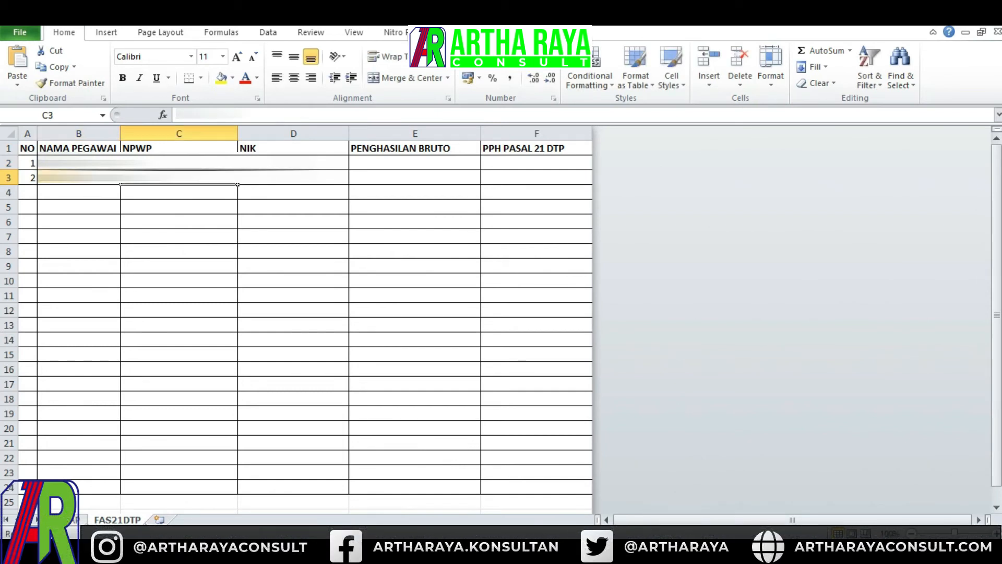
- Enter each employee's NPWP as text, prefixed with an apostrophe, in the NPWP column
key(Up)
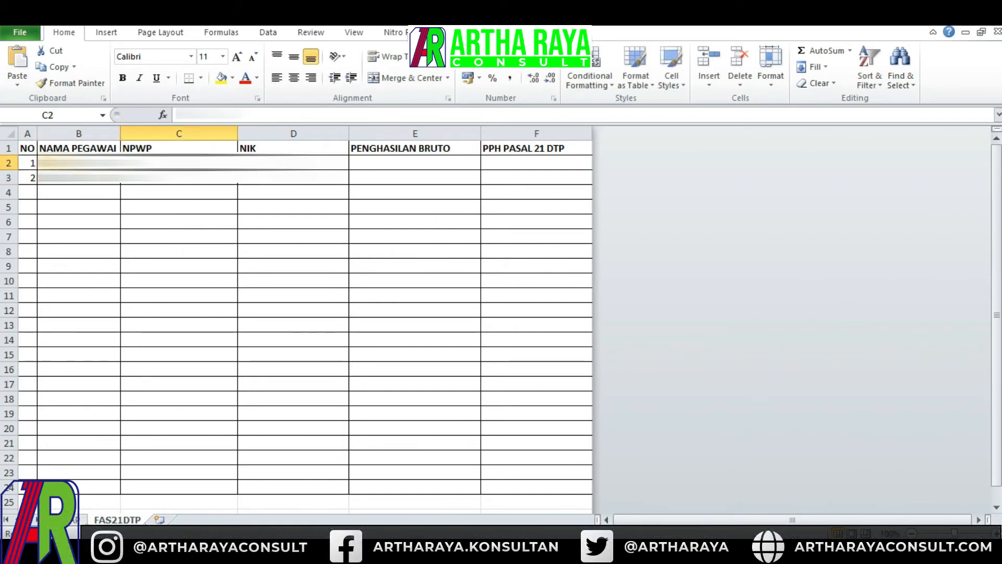
text(...)
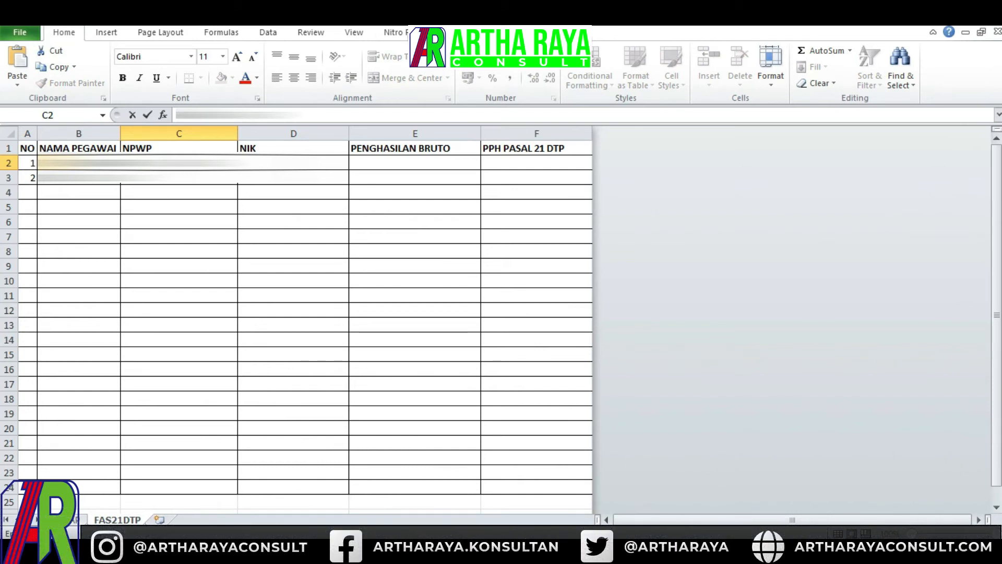
key(Return)
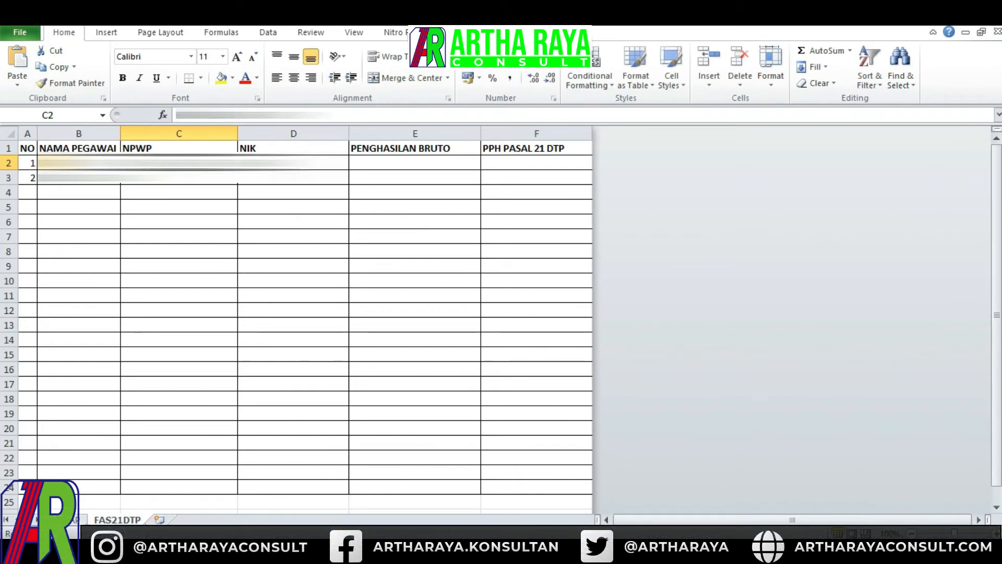
click(181, 114)
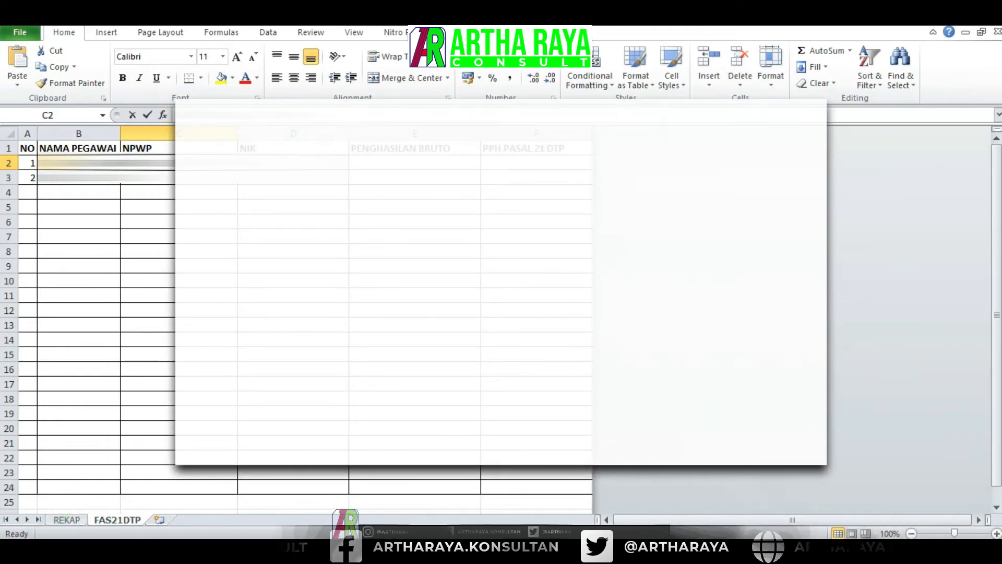
key(Return)
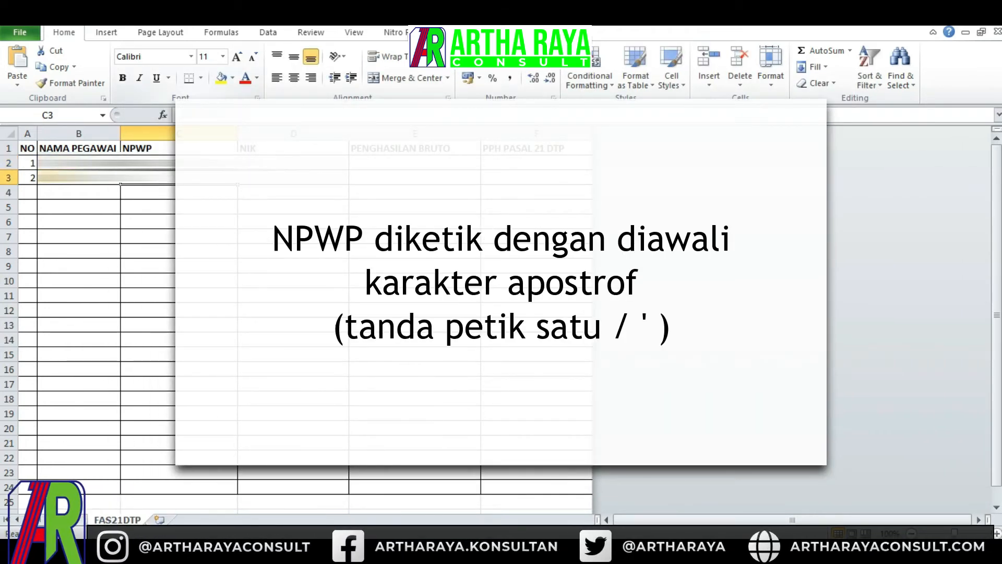
text(')
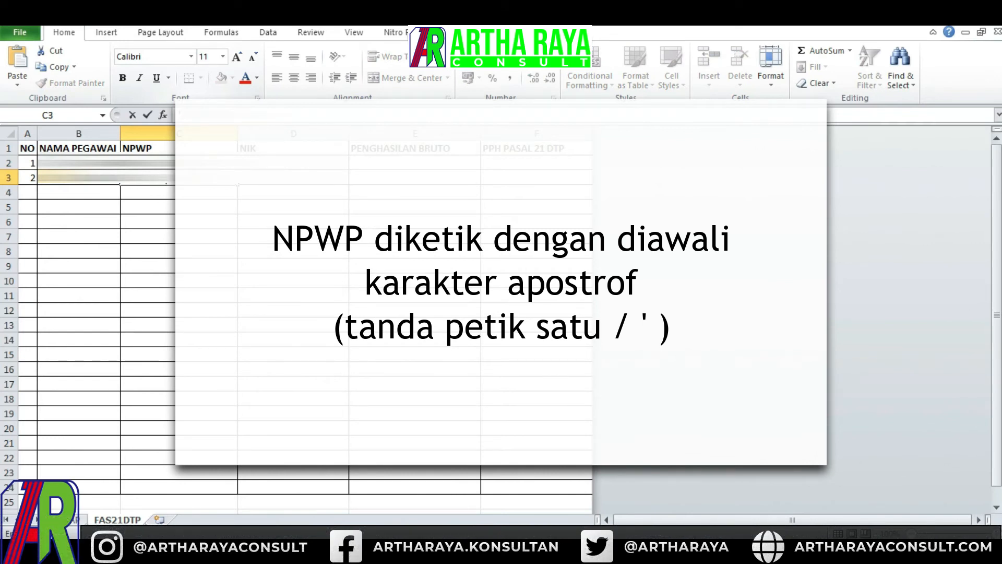
text(???????)
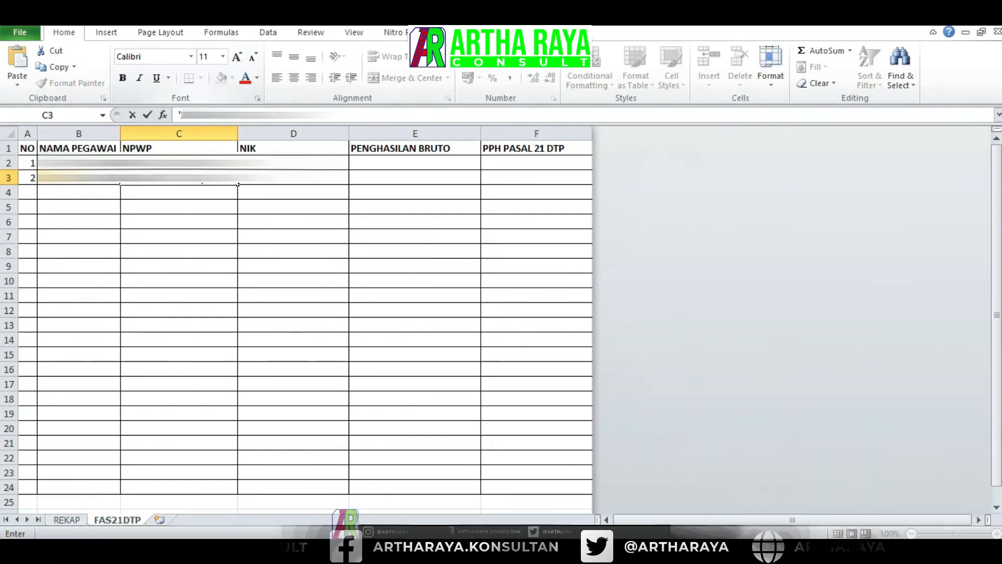
click(348, 166)
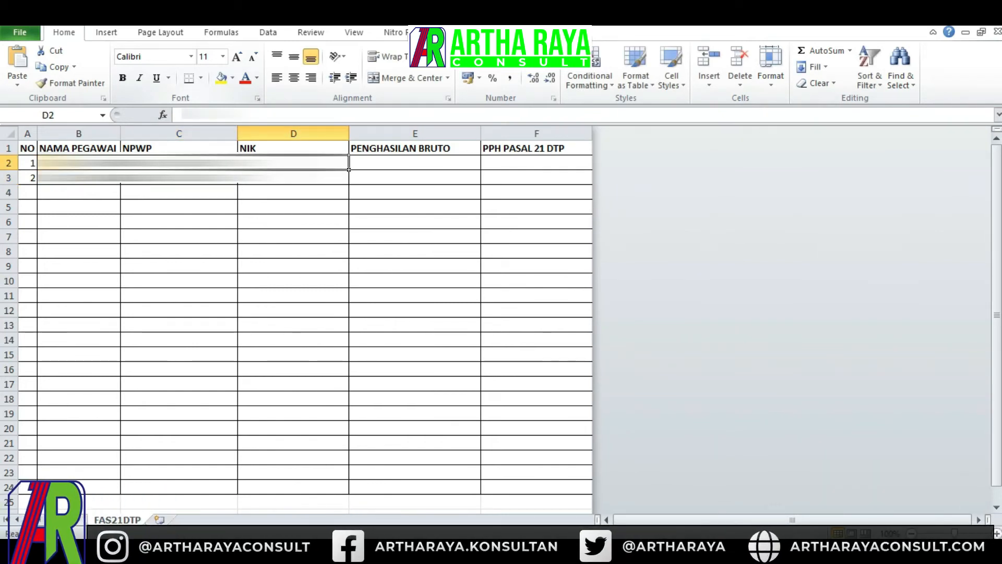
- Enter the employees' NIK numbers as text, prefixed with an apostrophe, in the NIK column
text(')
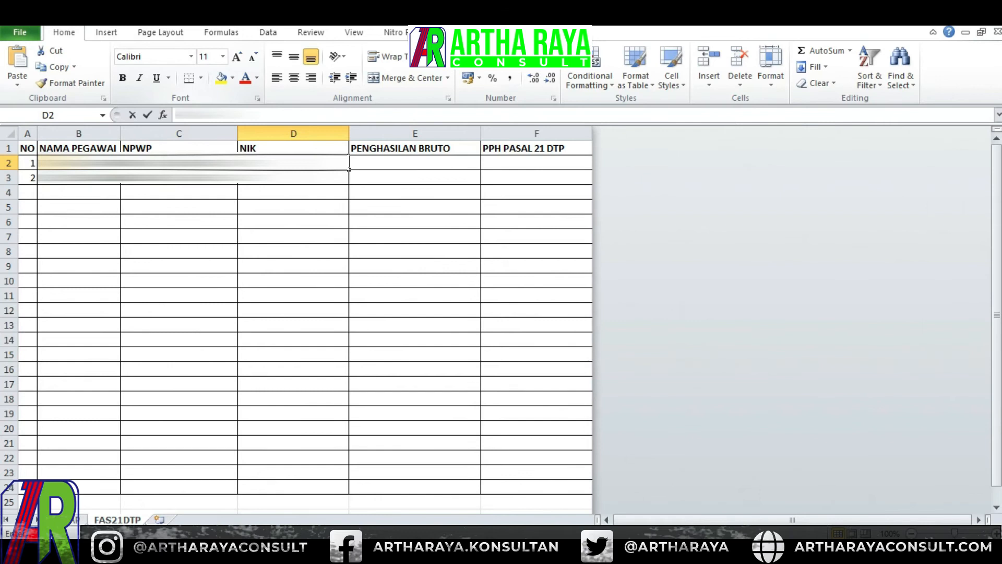
text(??)
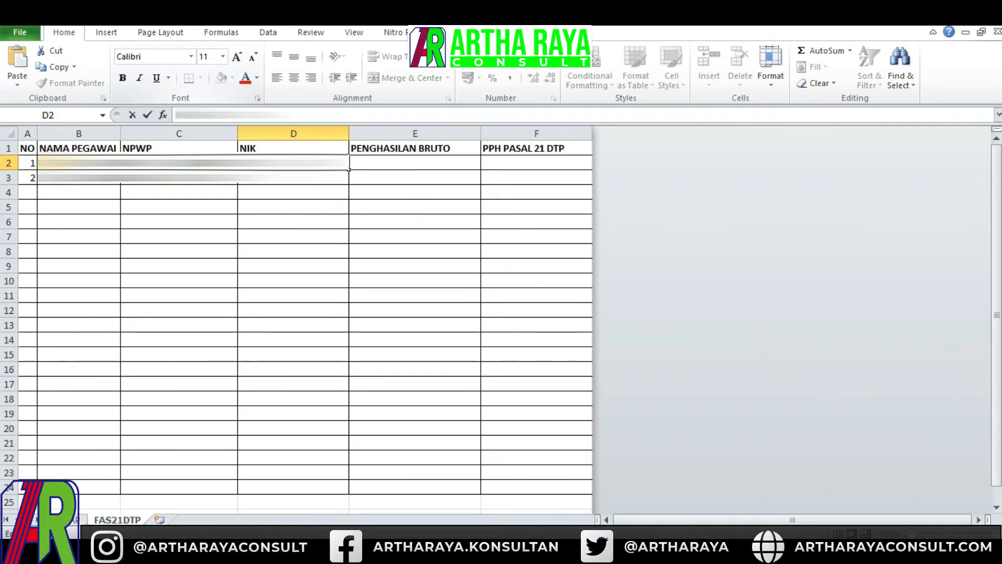
text(?????)
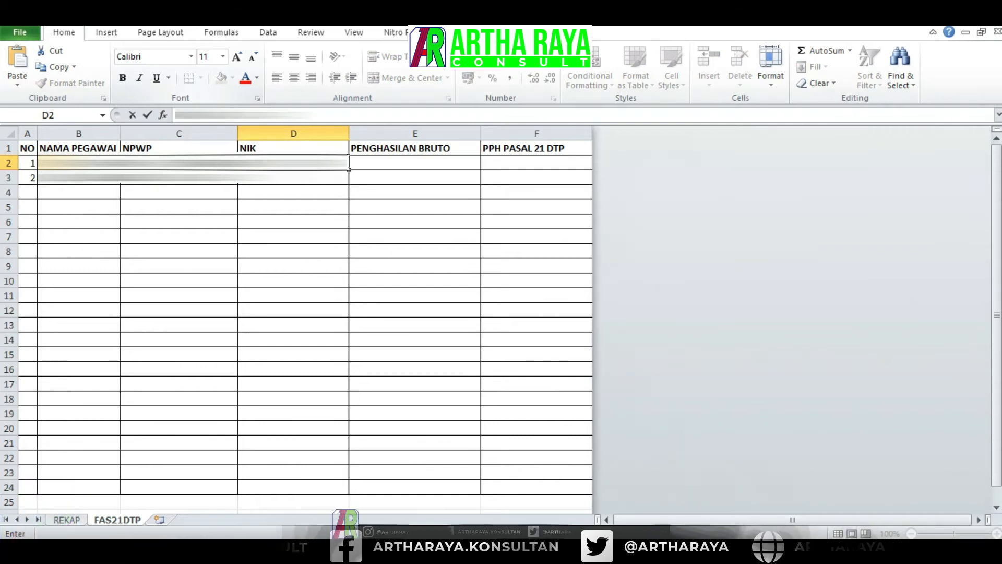
key(Return)
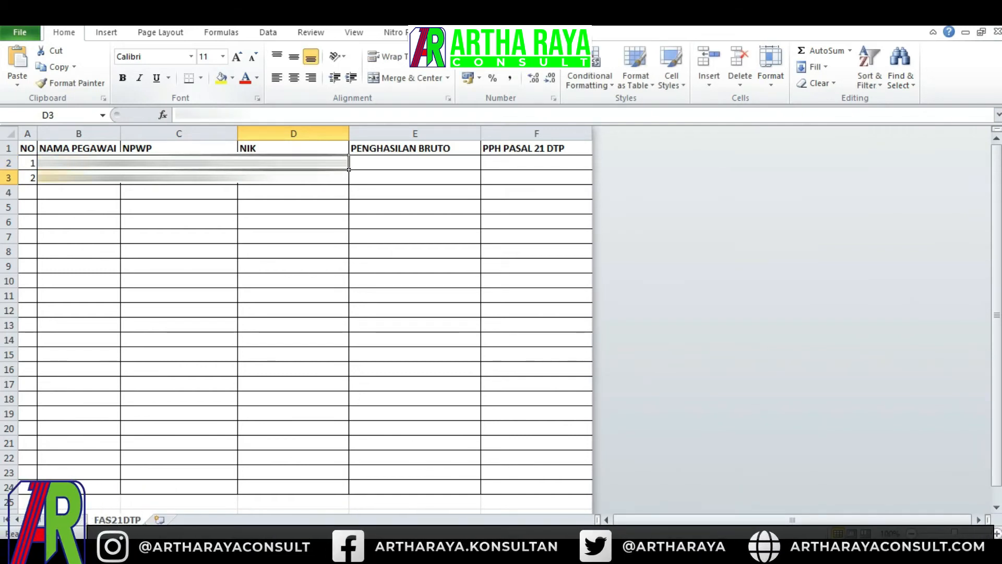
key(Up)
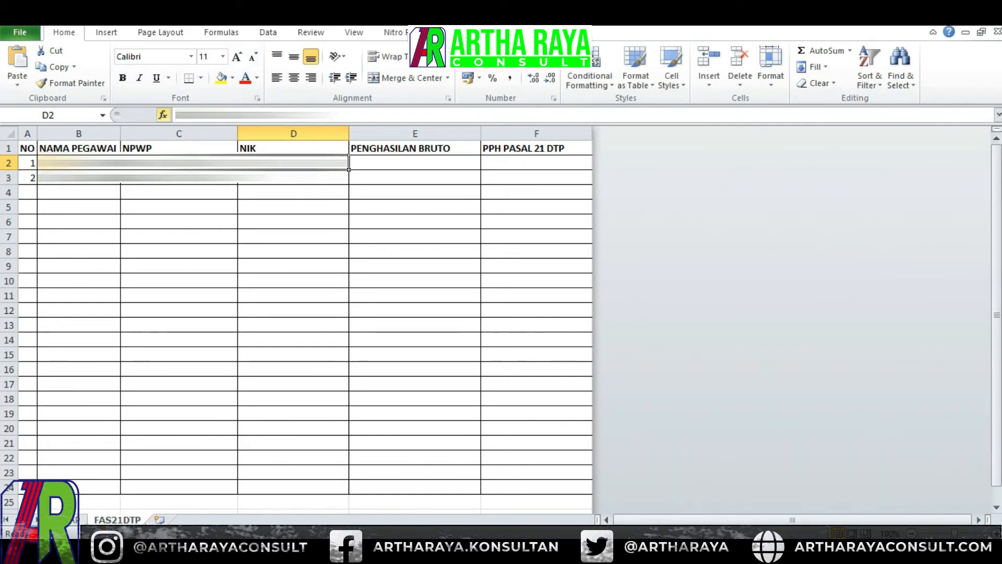
key(F2)
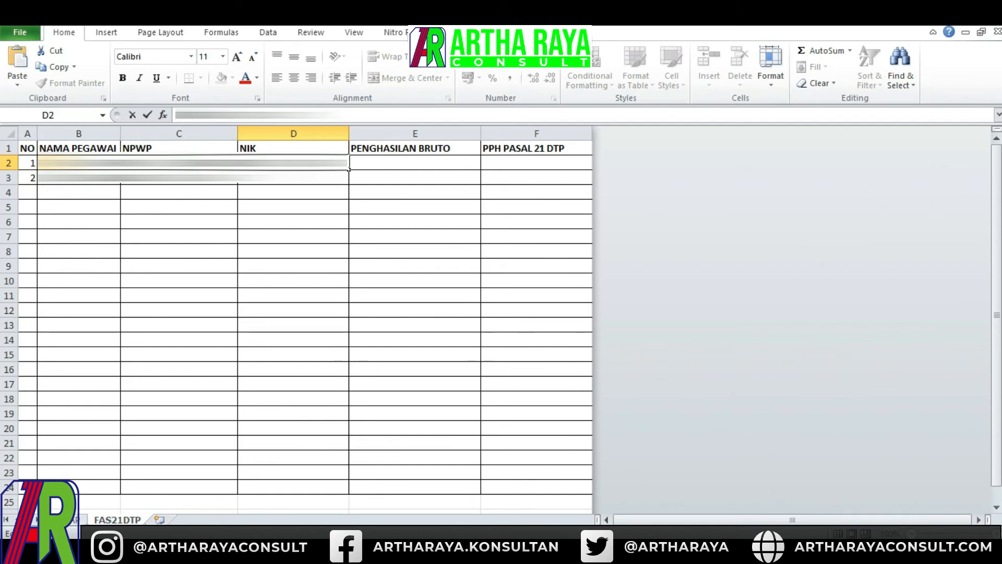
key(Tab)
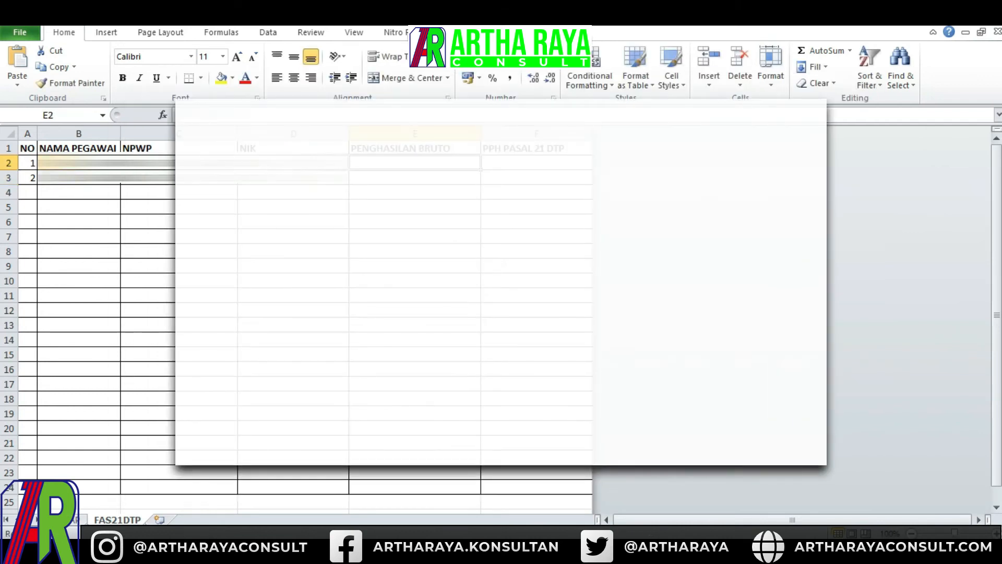
- Enter the gross income amounts 14545401 and 6615811 for the two employees in the PENGHASILAN BRUTO column
text(1)
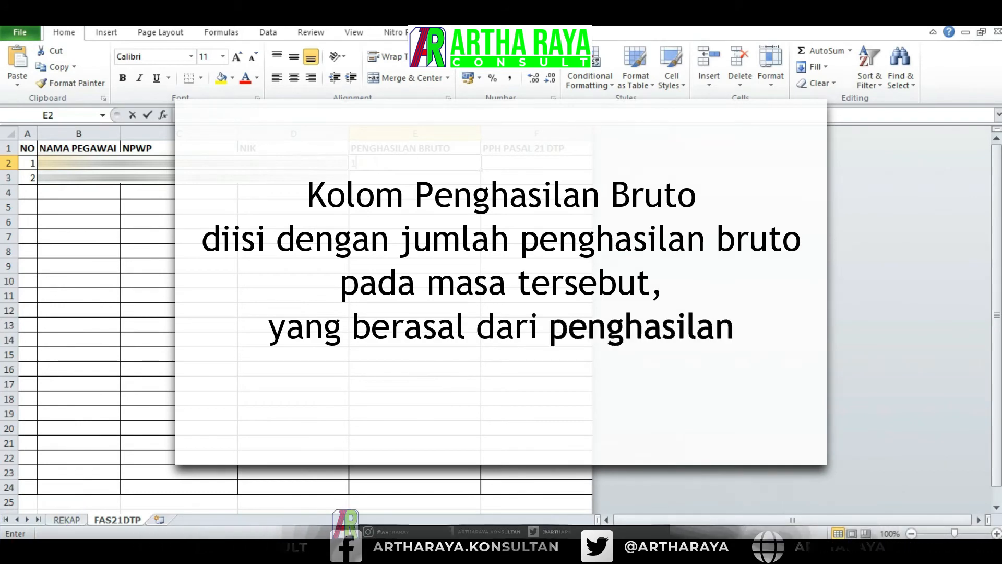
text(45454)
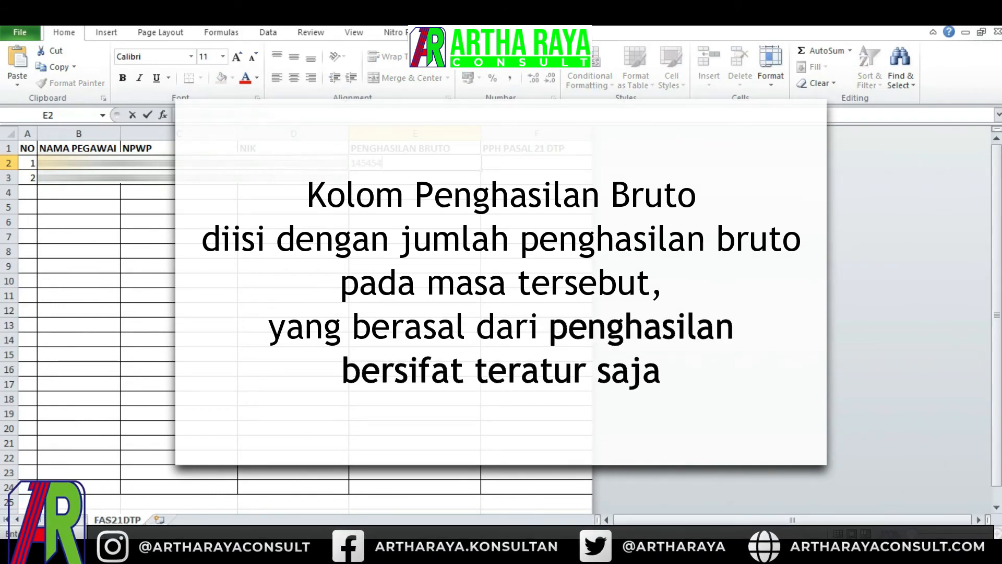
text(01)
key(Return)
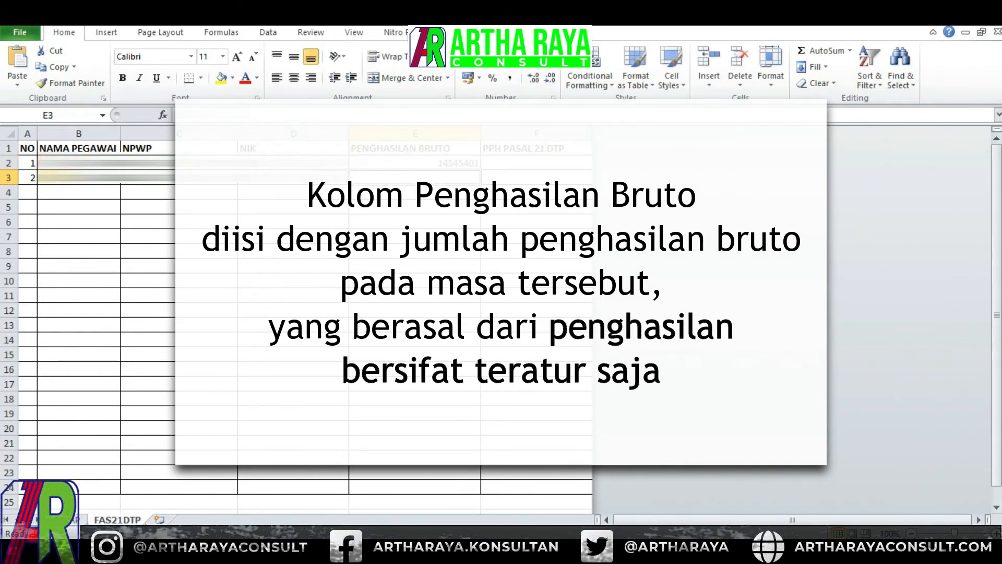
text(86)
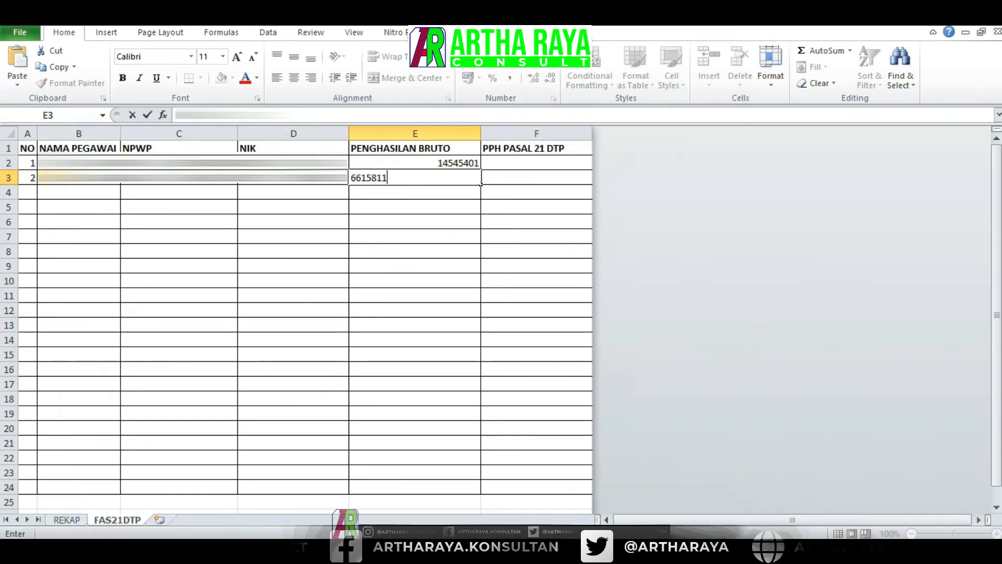
- Enter the PPh Pasal 21 DTP amounts 960670 and 45037 for the two employees
click(533, 163)
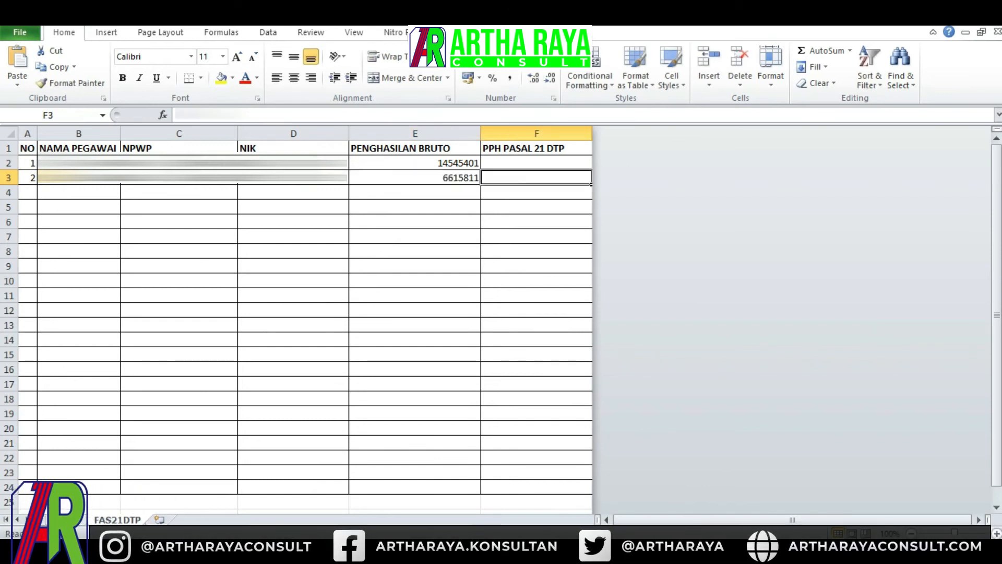
text(960670)
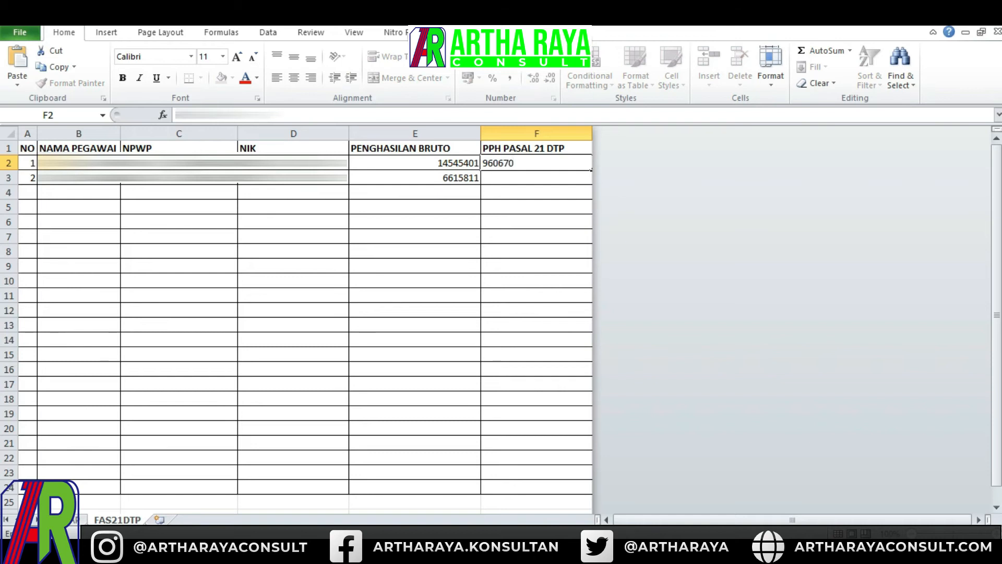
key(Return)
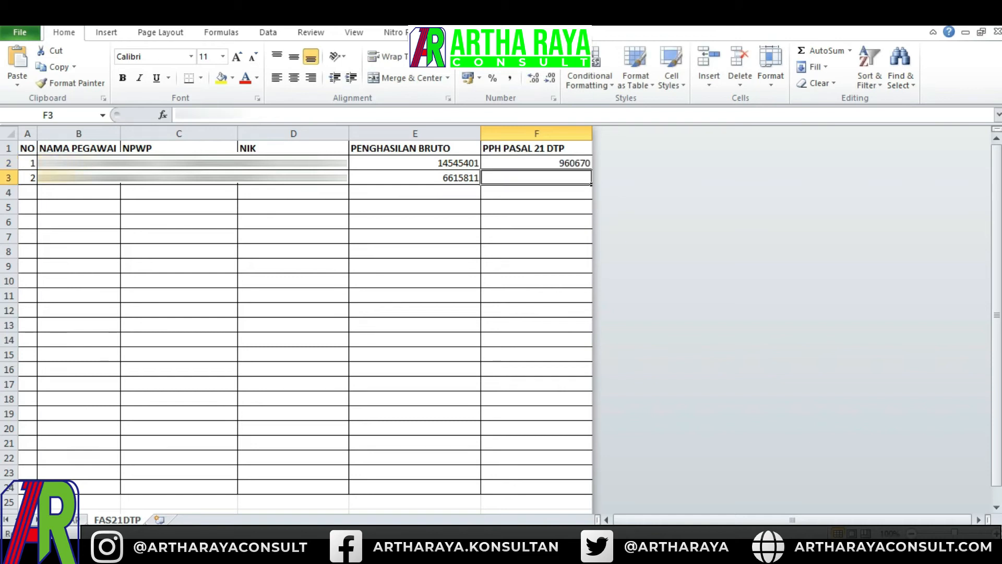
text(45037)
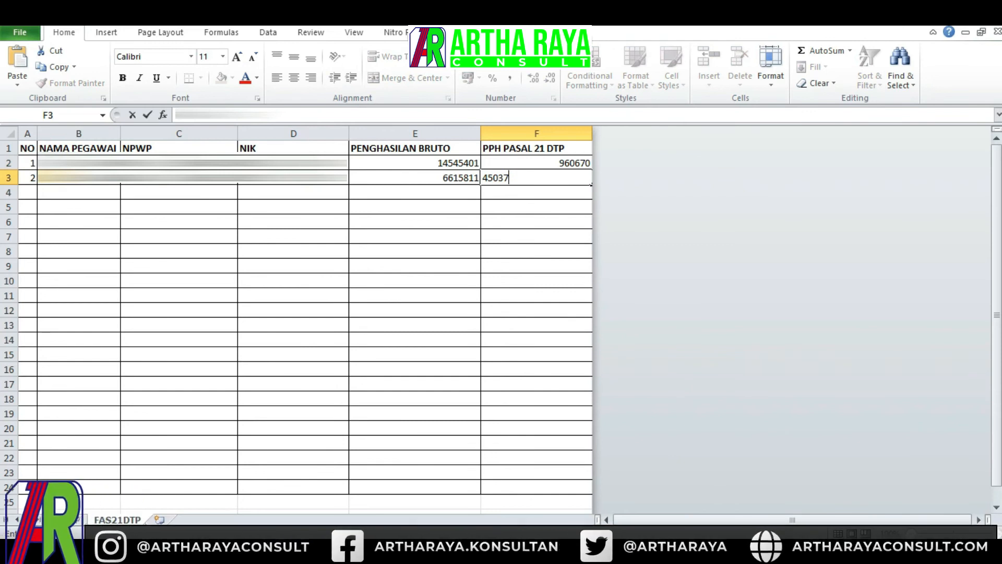
key(Return)
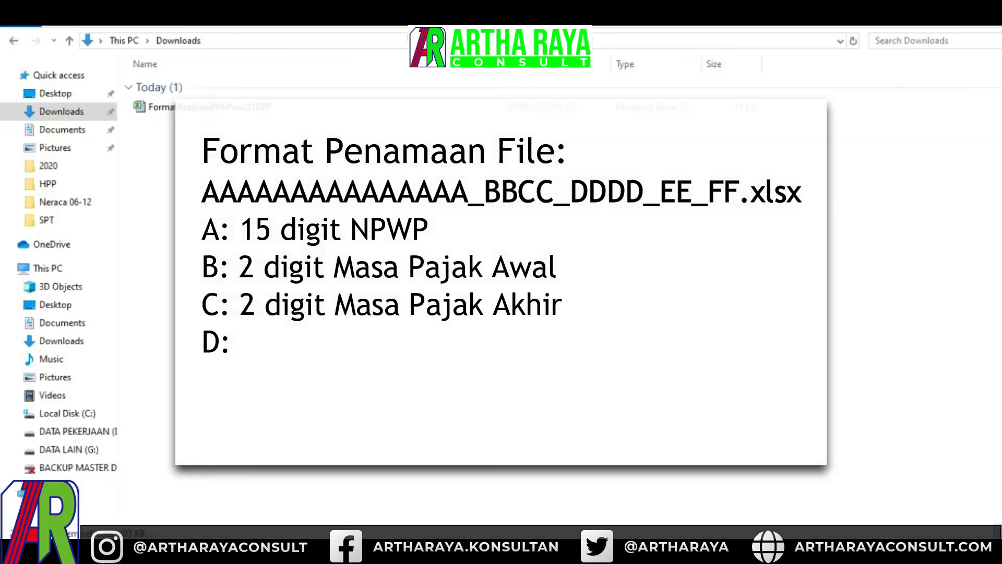
- Rename the downloaded template file in Downloads to the required format, starting with the company's 15-digit NPWP followed by _00
click(219, 107)
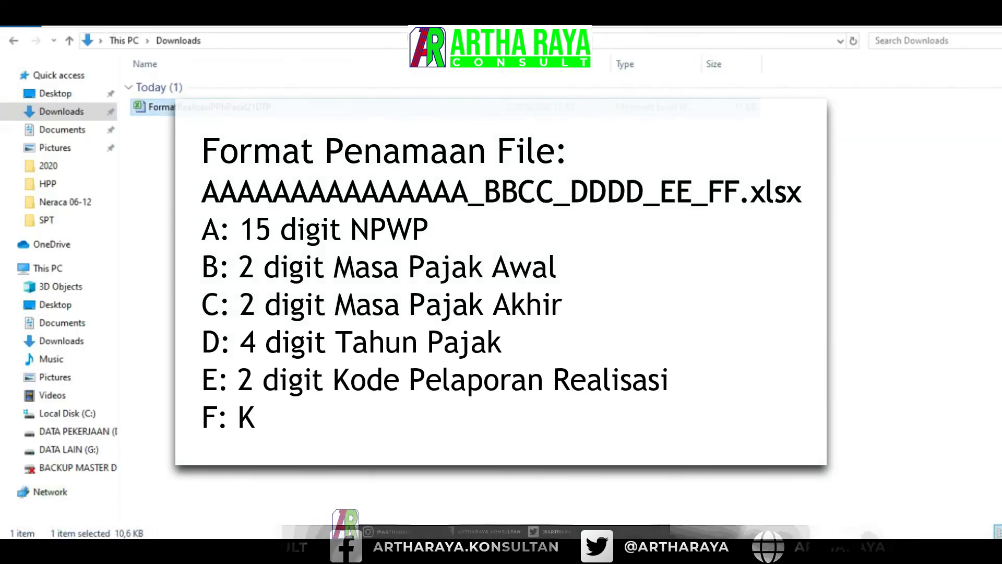
key(F2)
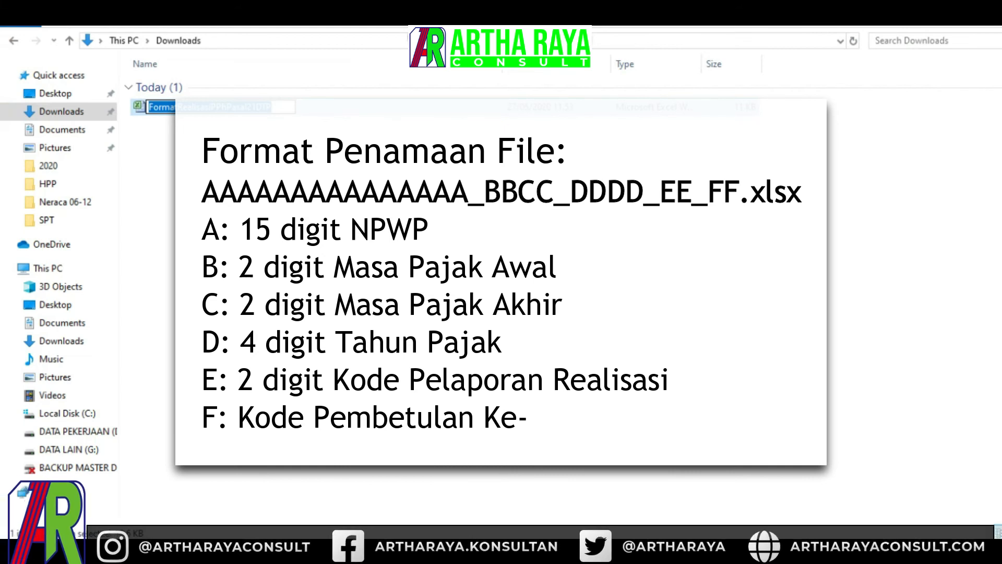
key(BackSpace)
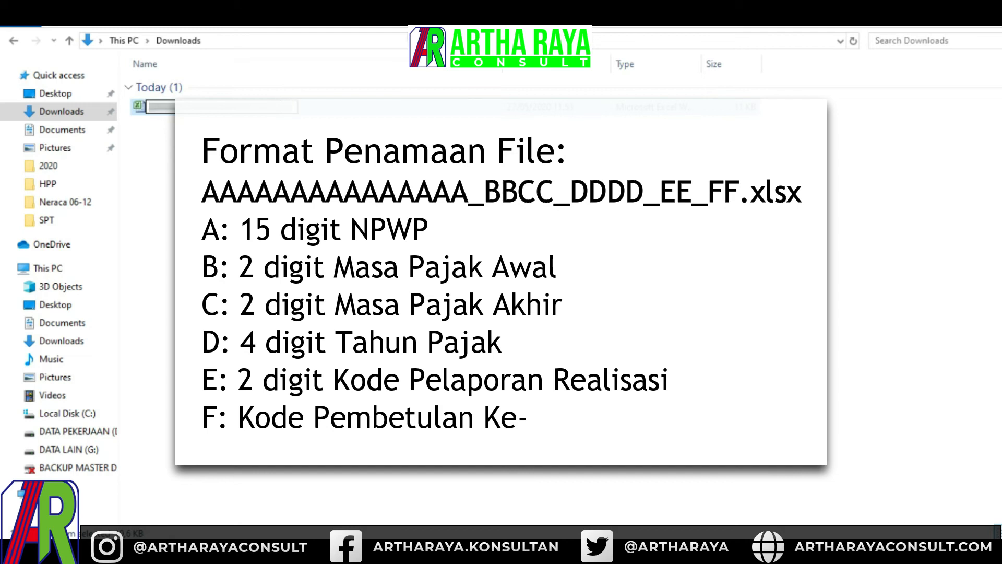
text(_00)
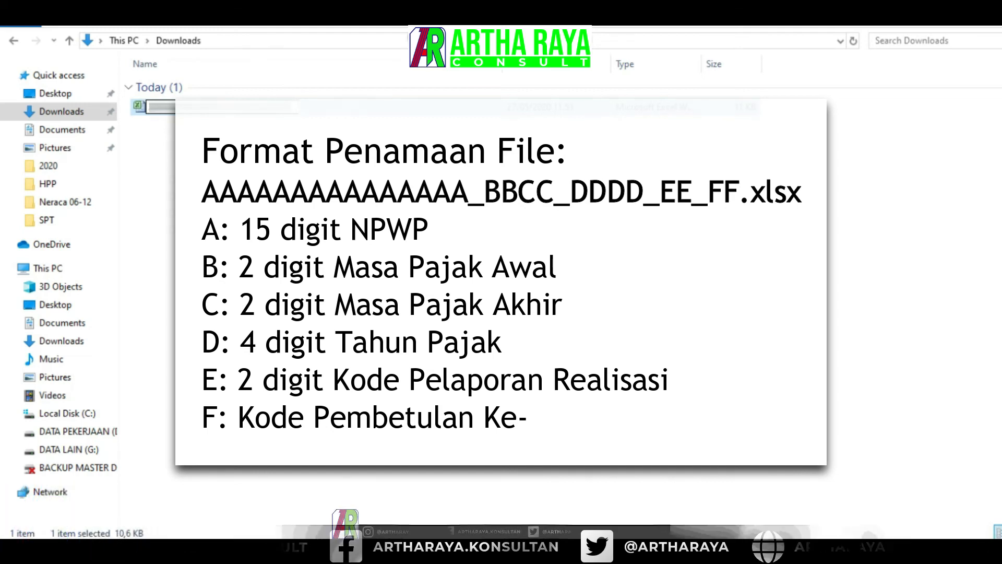